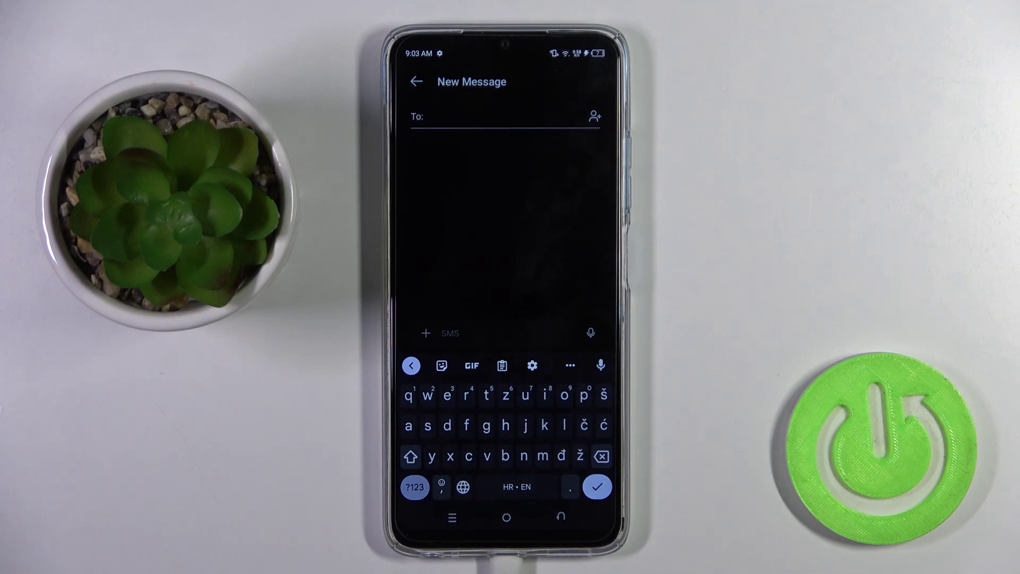
Step: Cycle Gboard's globe key between Croatian and English, ending on the English (EN • HR) layout
left_click(464, 487)
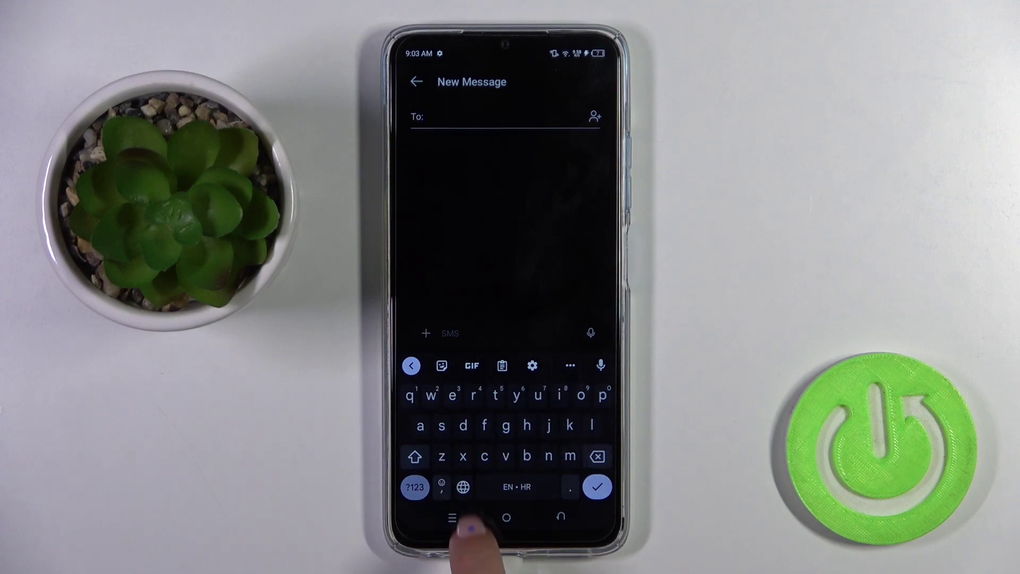
left_click(464, 486)
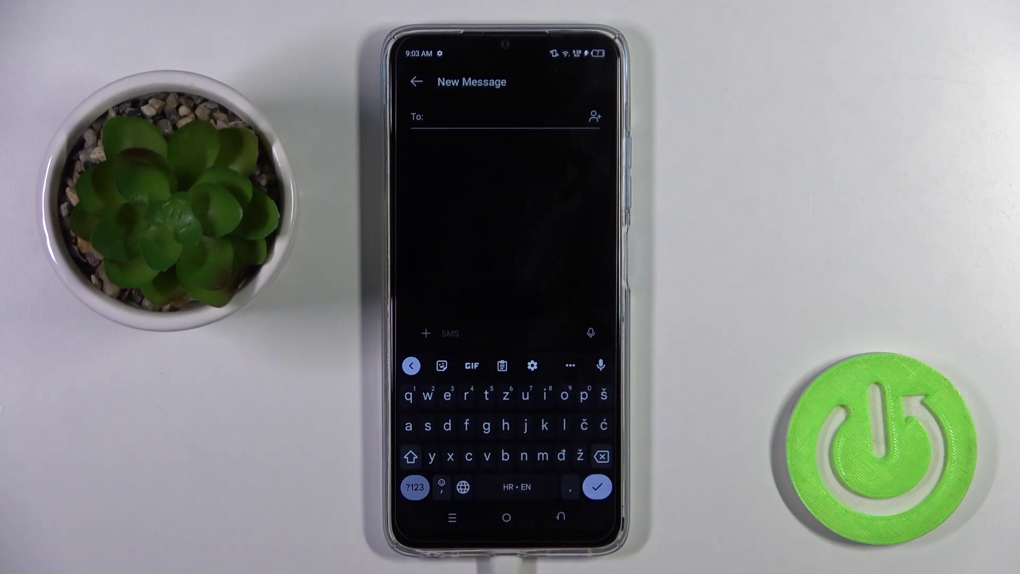
left_click(463, 487)
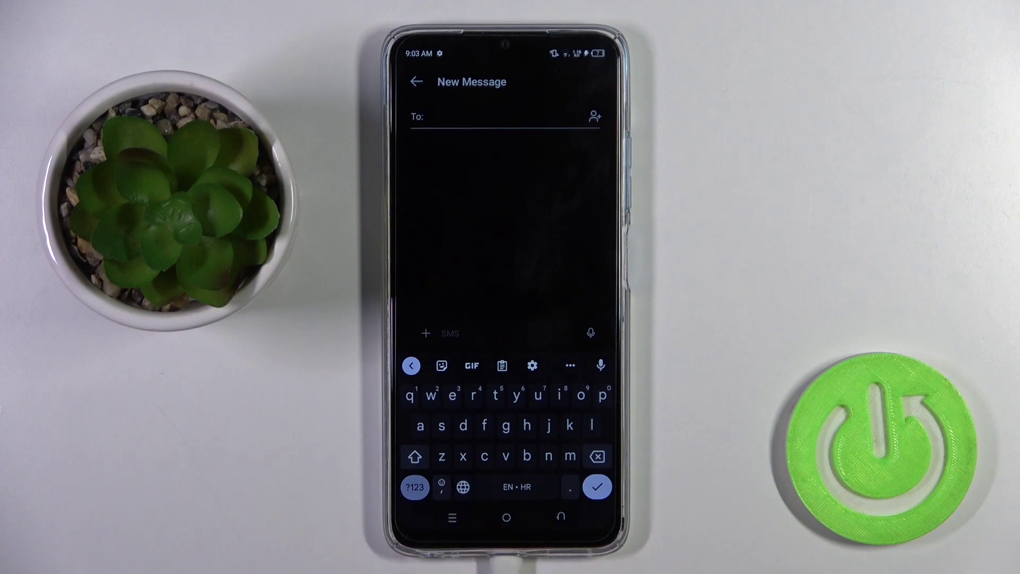
left_click(464, 487)
Step: Add a Hebrew keyboard from Gboard's Languages settings by searching 'heb' and confirming
left_click(533, 365)
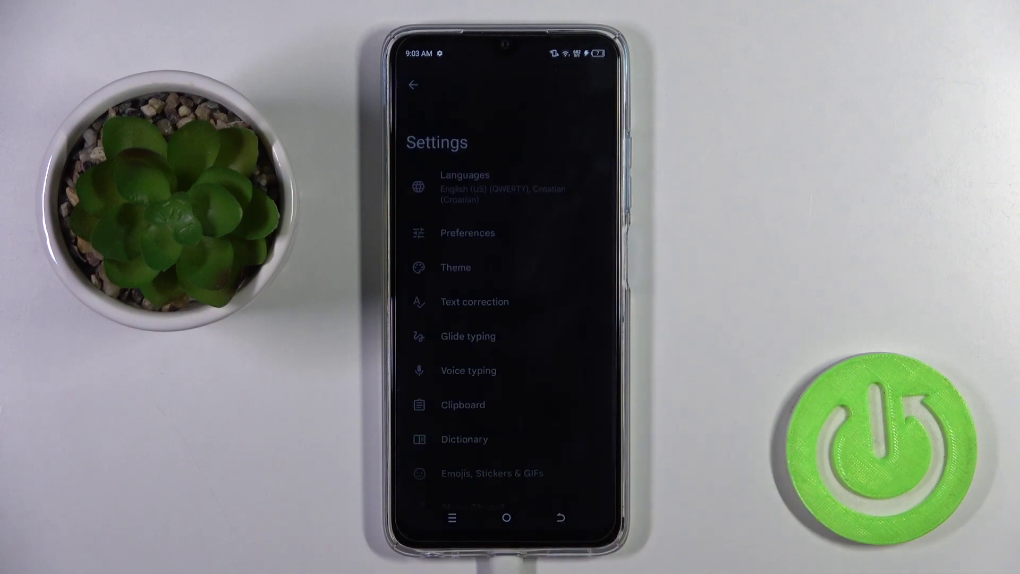
left_click(503, 186)
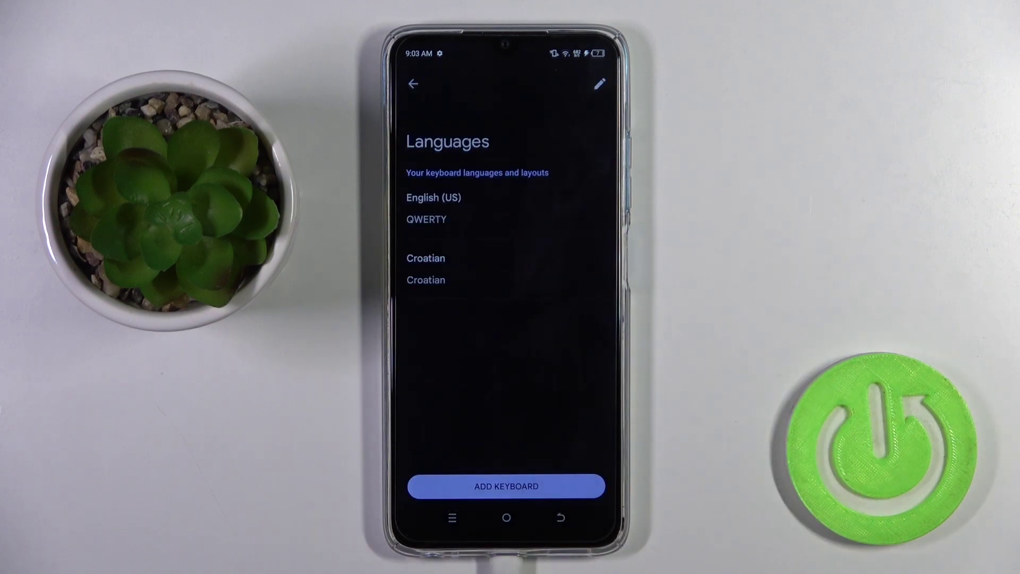
left_click(570, 487)
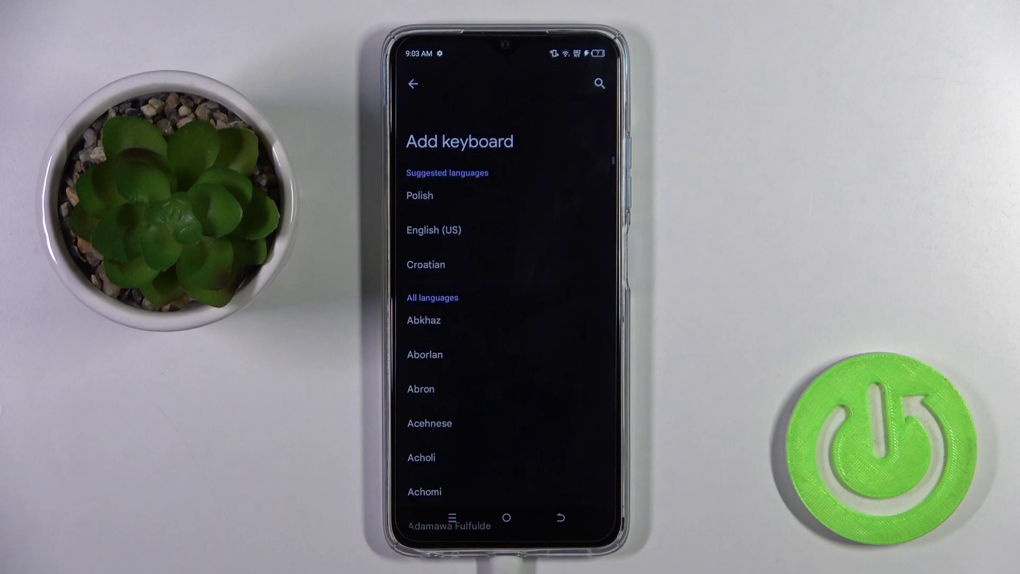
left_click_drag(548, 455, 569, 262)
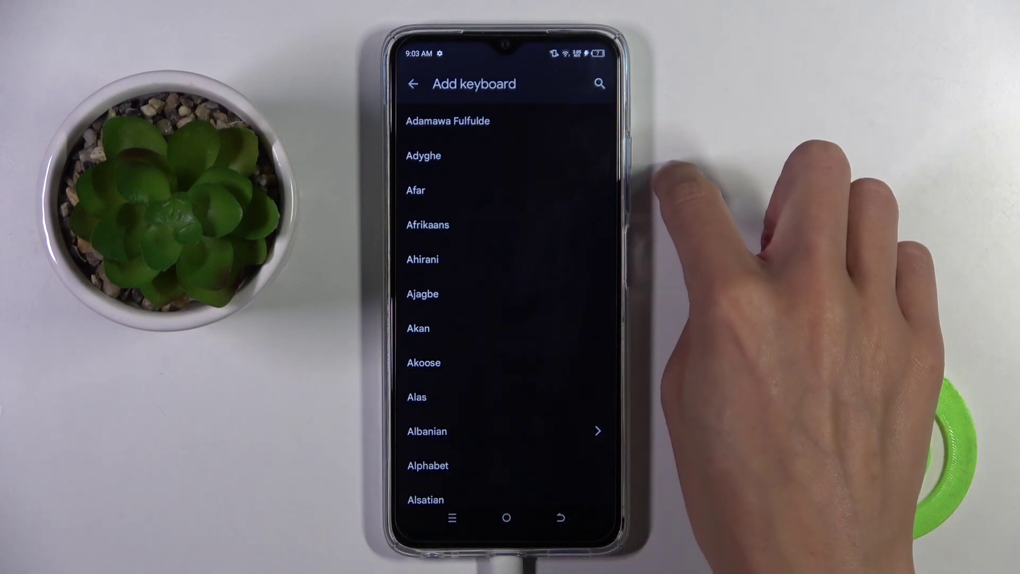
left_click(600, 83)
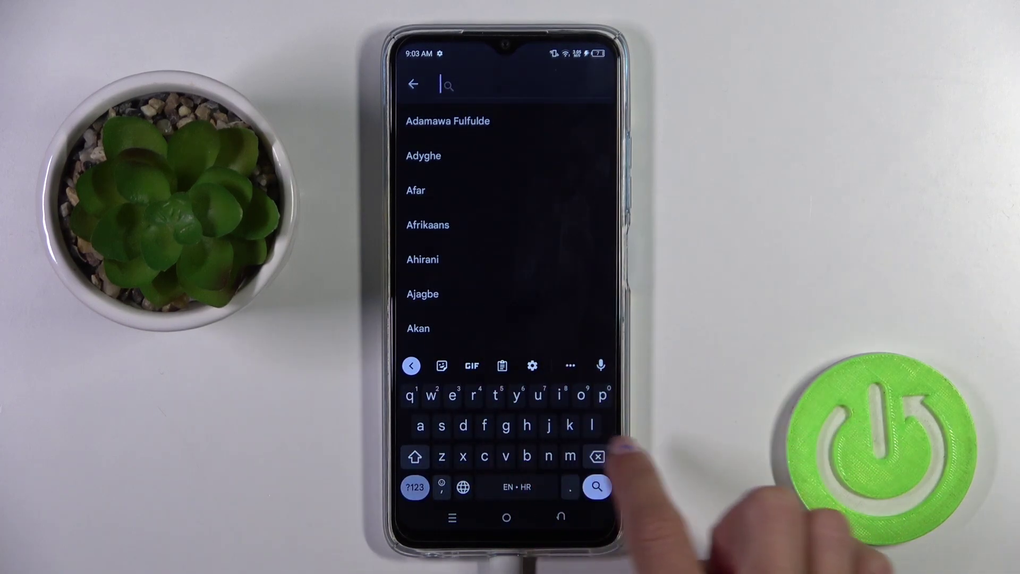
type("heb")
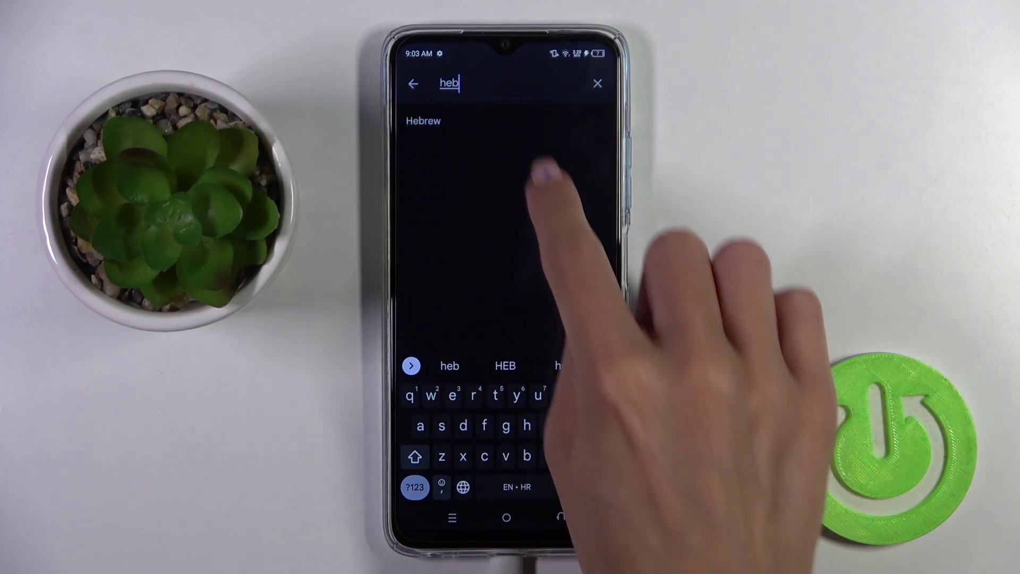
left_click(547, 121)
left_click(579, 487)
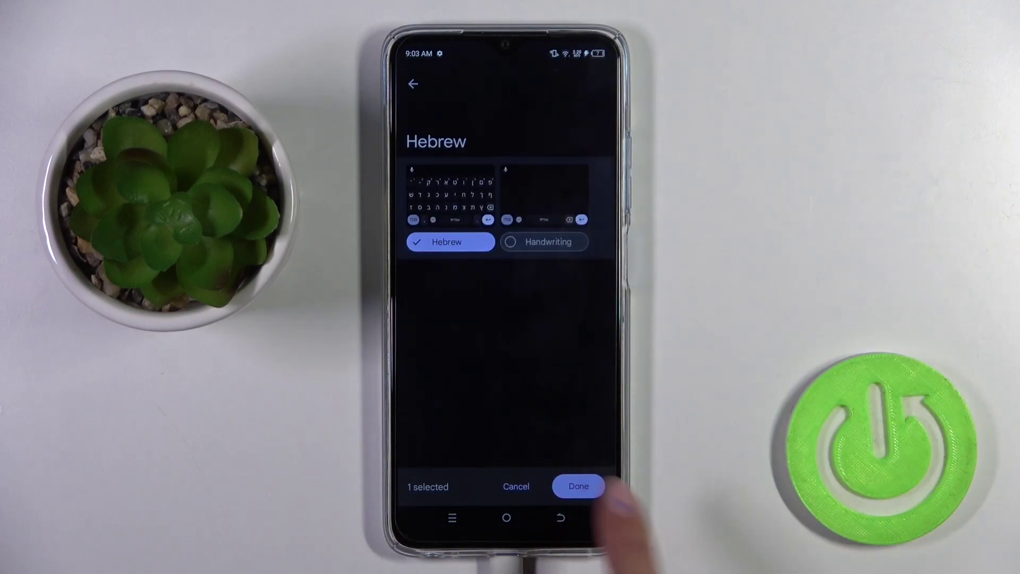
Step: Delete English (US) and Croatian, then return to the new message showing the Hebrew keyboard
left_click(600, 84)
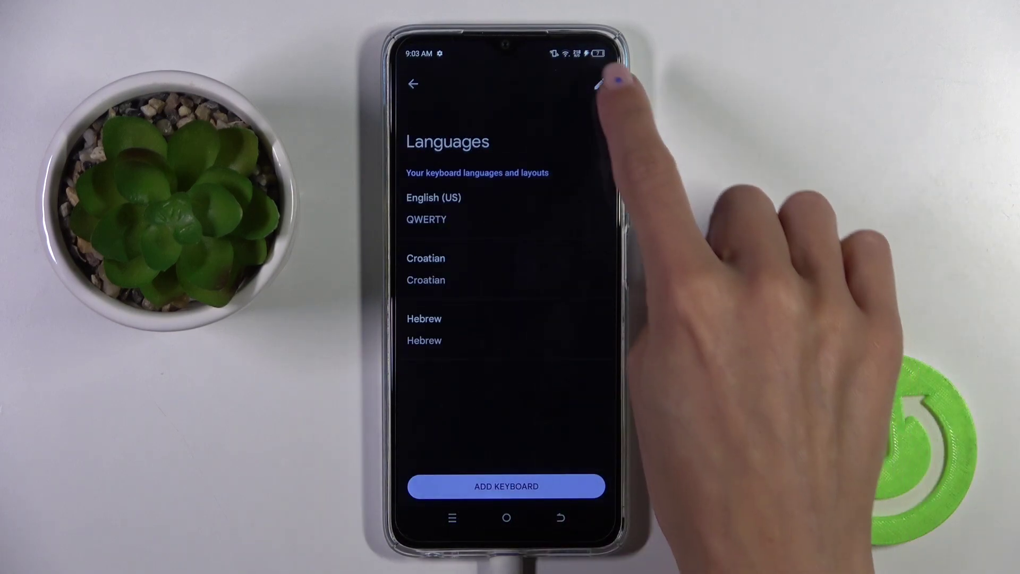
left_click(463, 209)
left_click(472, 275)
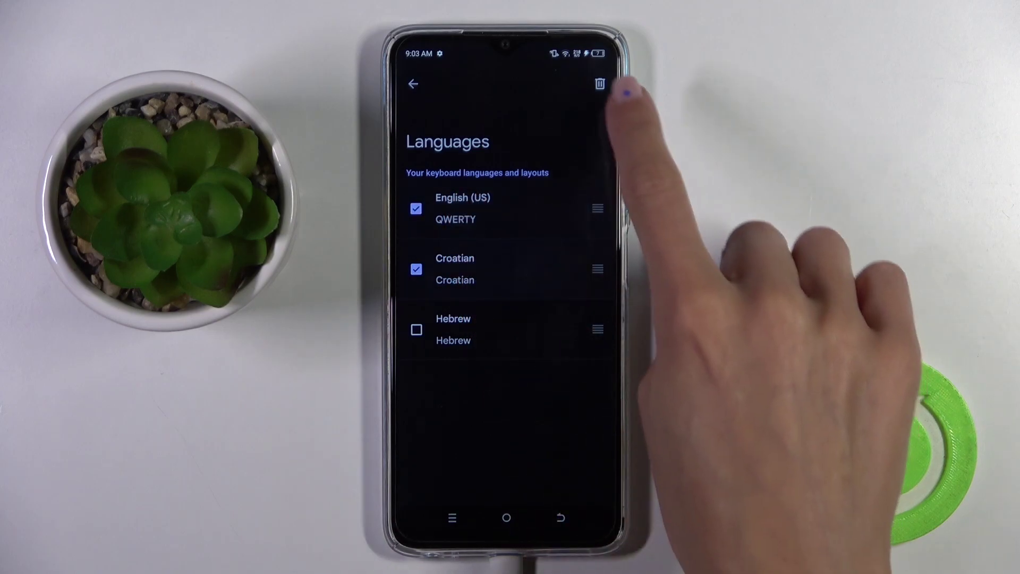
left_click(599, 84)
left_click(561, 518)
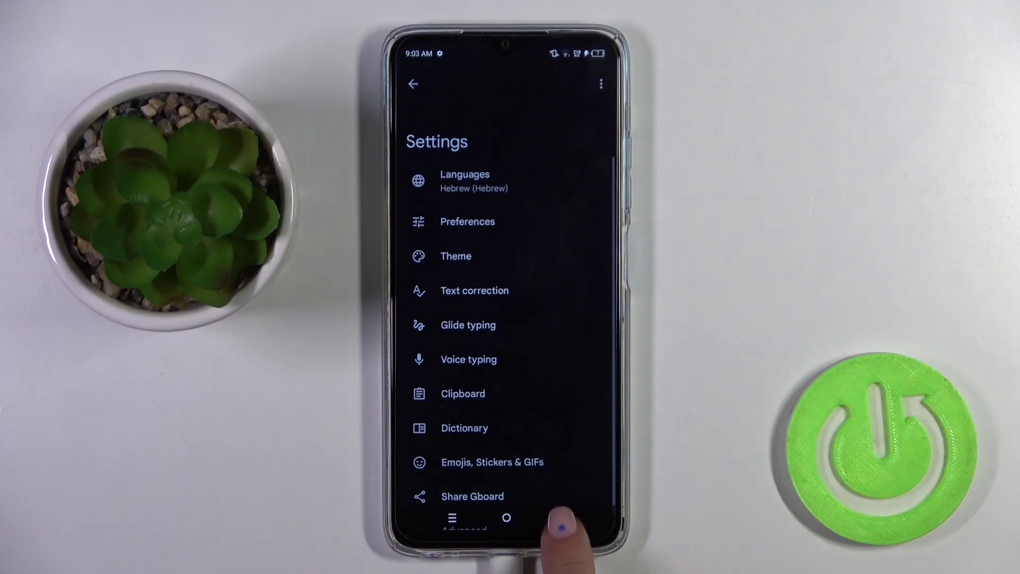
left_click(502, 485)
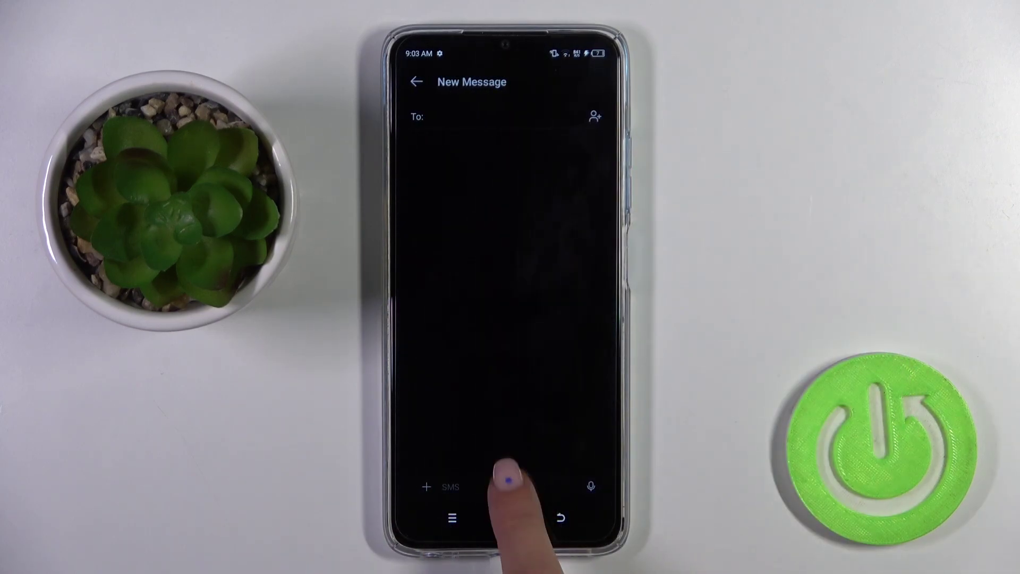